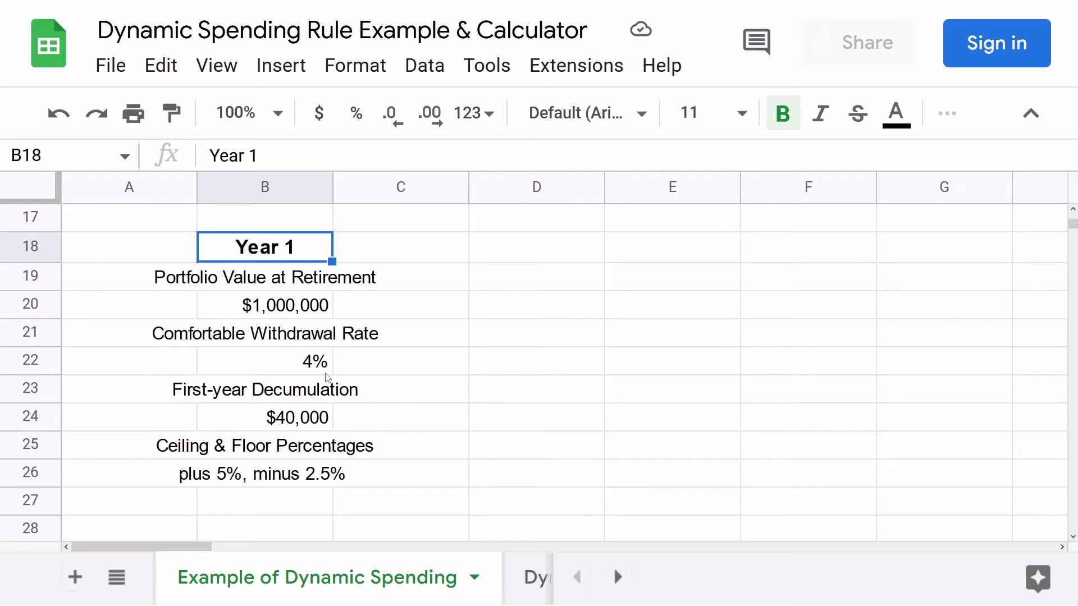
Step: Go to the Year 2 example and examine its starting portfolio value and proposed withdrawal
{"action": "key", "text": "ctrl+Right"}
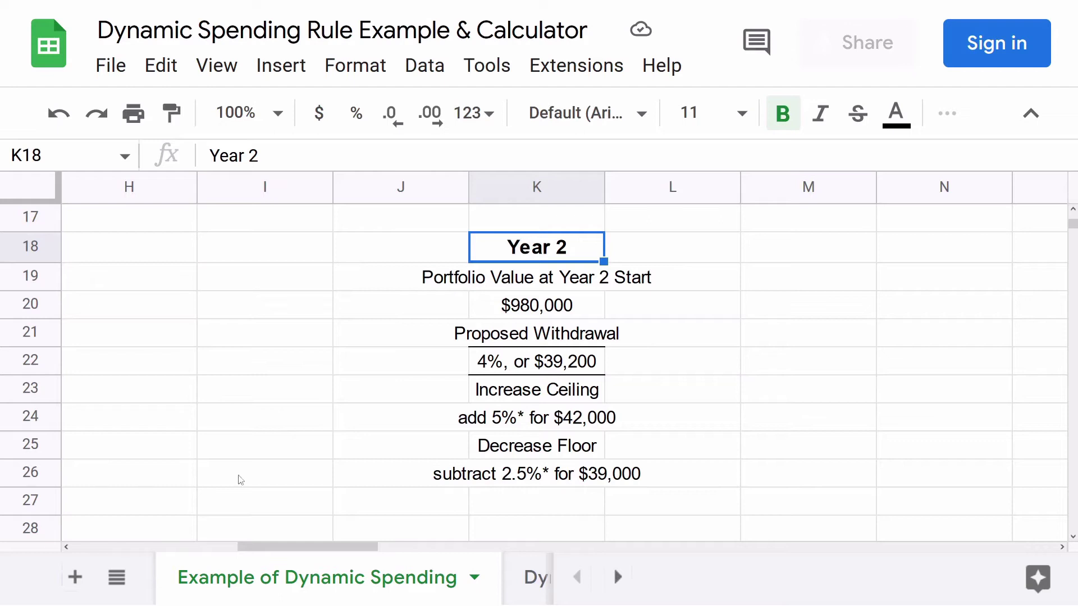
{"action": "key", "text": "Down"}
{"action": "key", "text": "Down"}
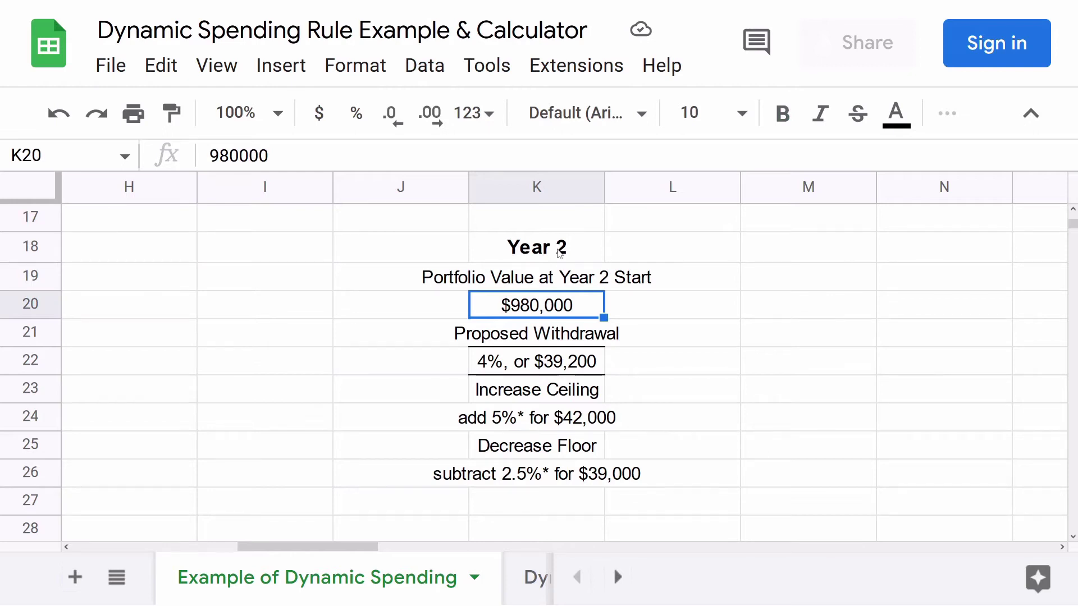
{"action": "key", "text": "Down"}
{"action": "key", "text": "Down"}
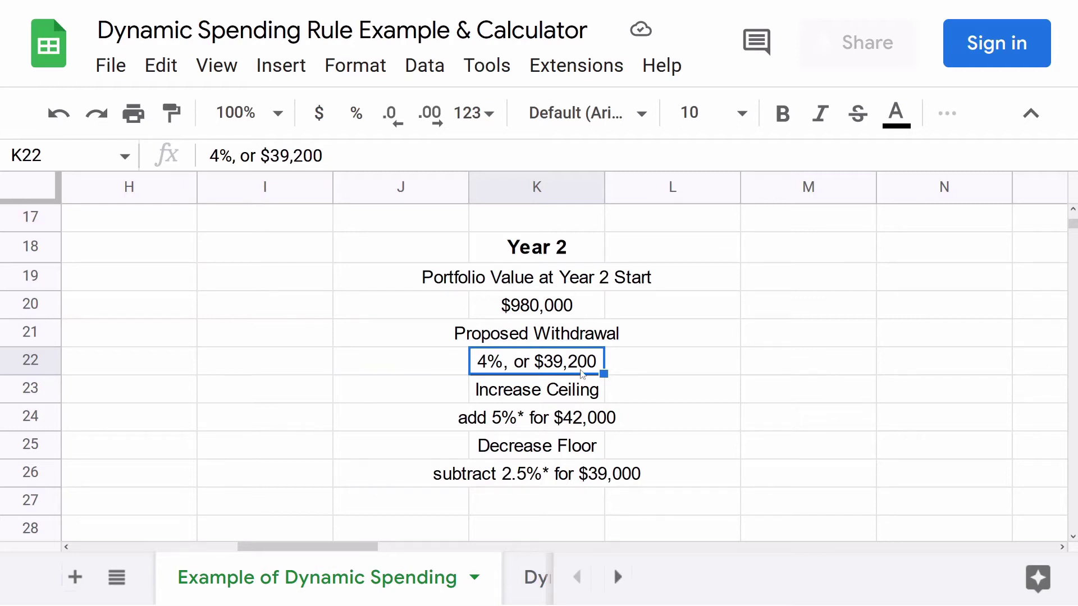
Step: Examine the increase ceiling and decrease floor amounts in the Year 2 example
{"action": "left_click", "coordinate": [566, 447]}
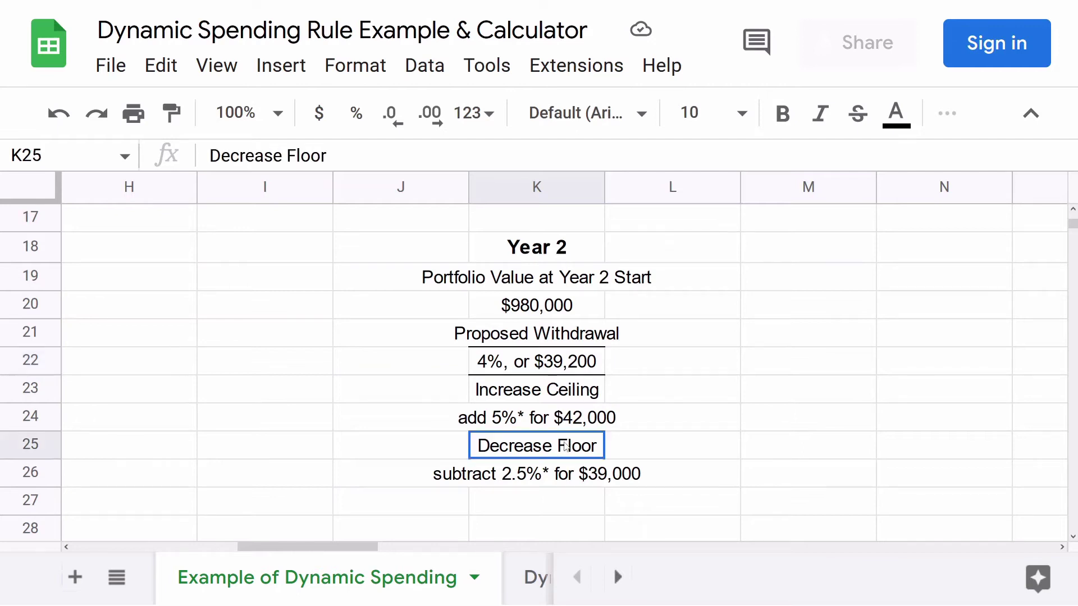
{"action": "left_click", "coordinate": [542, 397]}
{"action": "left_click", "coordinate": [547, 447]}
{"action": "key", "text": "Down"}
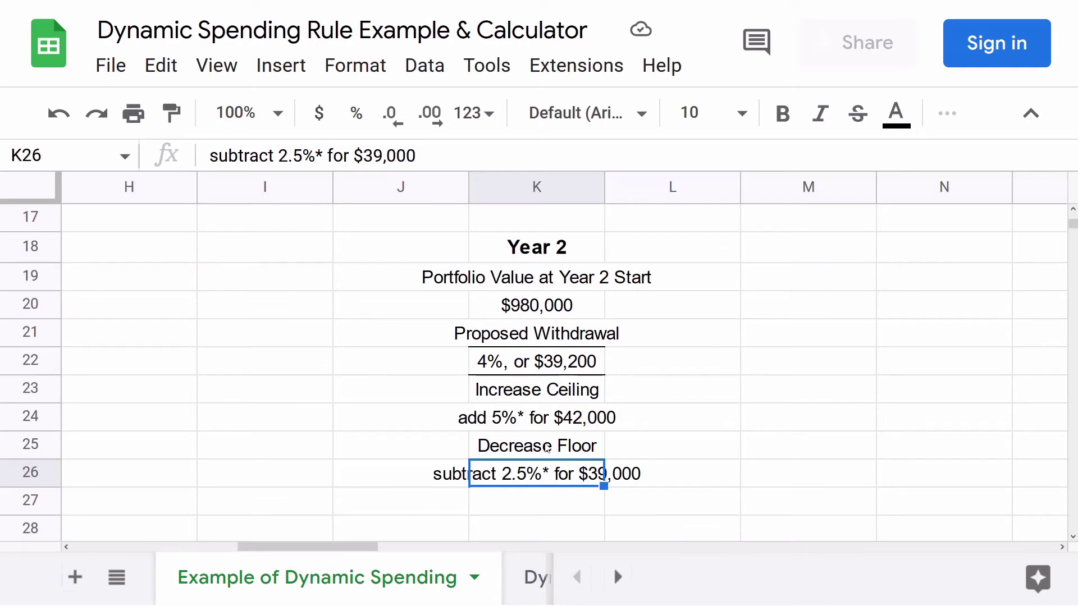
{"action": "left_click", "coordinate": [547, 448]}
{"action": "key", "text": "Up"}
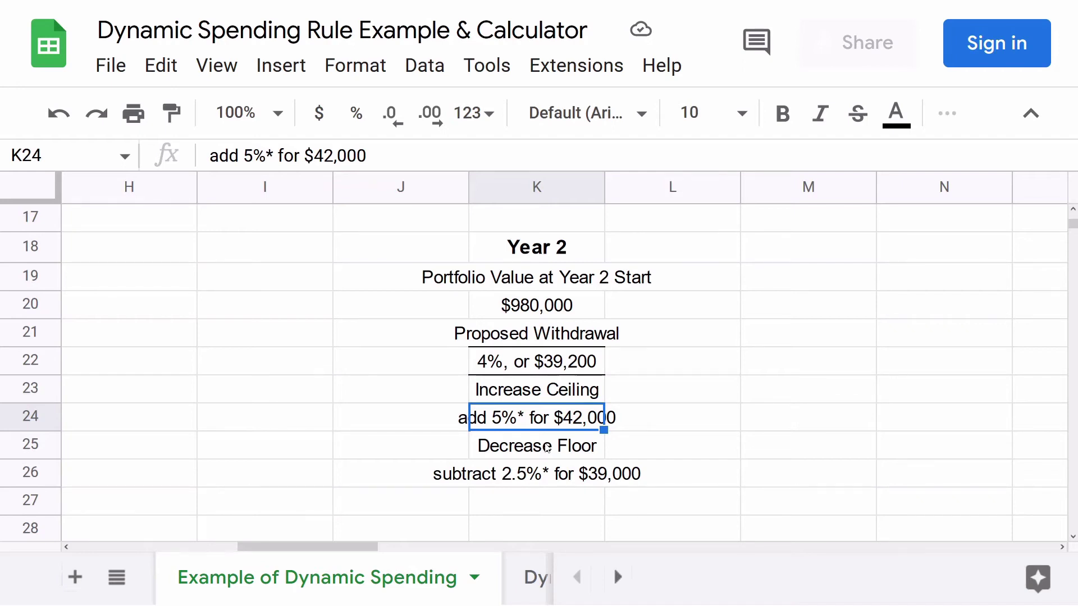
{"action": "key", "text": "Down"}
{"action": "key", "text": "Down"}
{"action": "key", "text": "Down"}
{"action": "key", "text": "Up"}
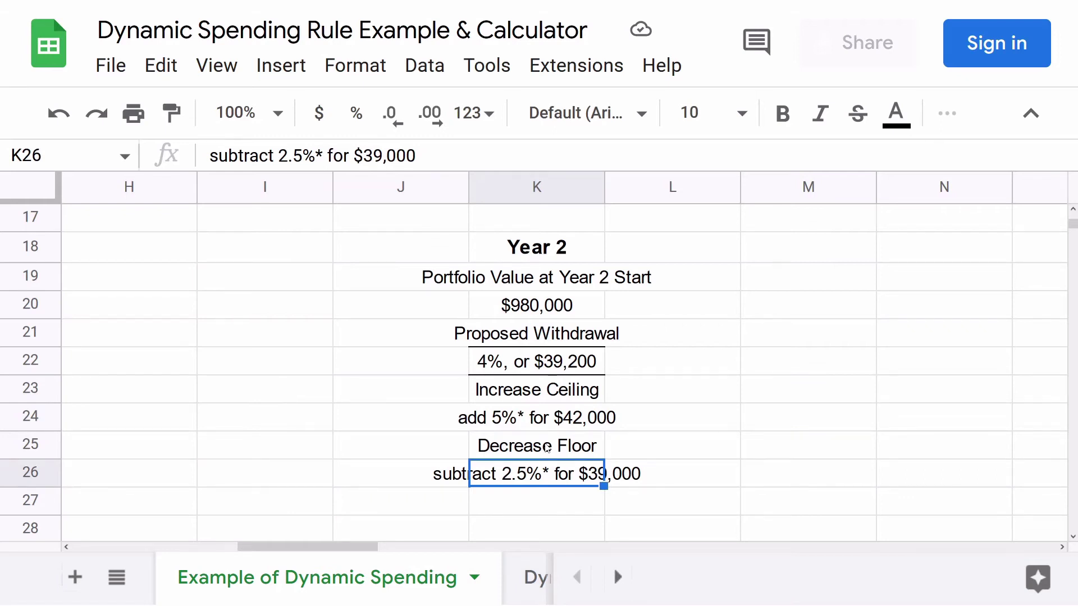
Step: Check the Year 2 proposed withdrawal against the starting portfolio value and the decrease floor amount
{"action": "key", "text": "Up"}
{"action": "key", "text": "Up"}
{"action": "key", "text": "Up"}
{"action": "key", "text": "Up"}
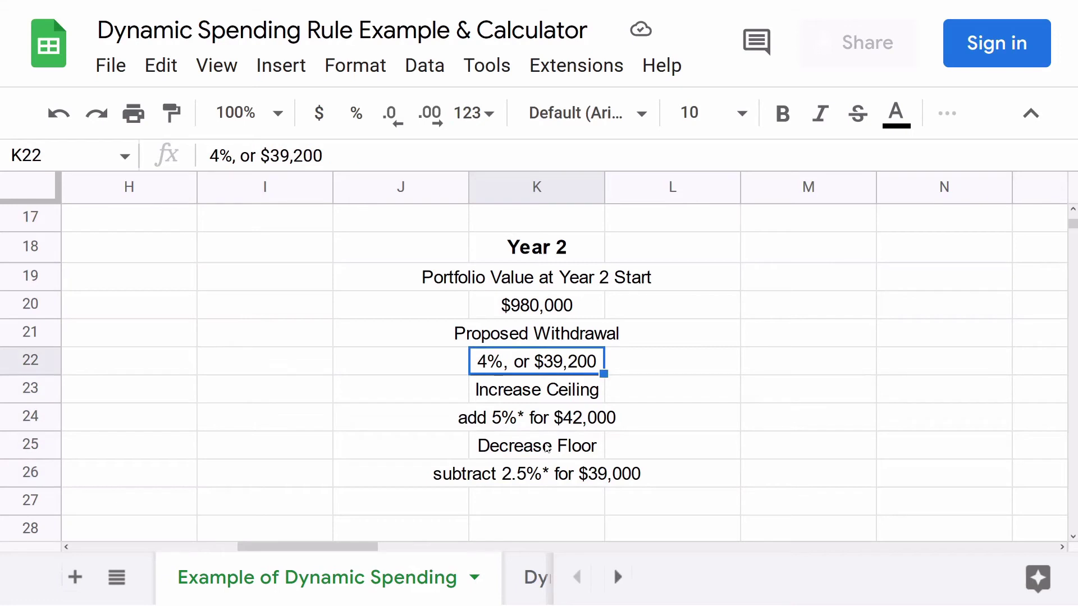
{"action": "key", "text": "Up"}
{"action": "key", "text": "Up"}
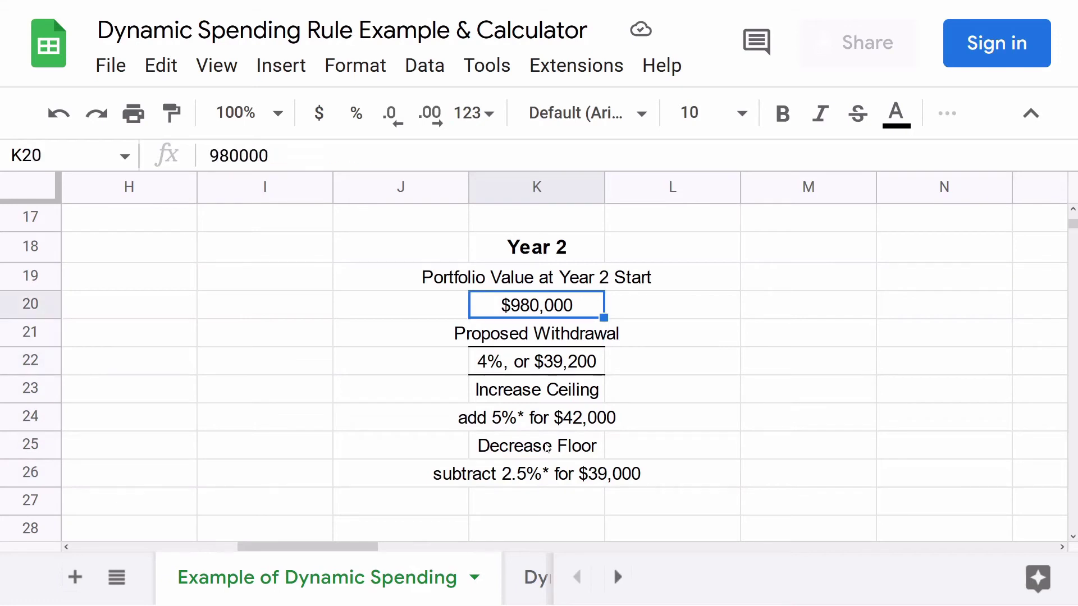
{"action": "key", "text": "Down"}
{"action": "key", "text": "Down"}
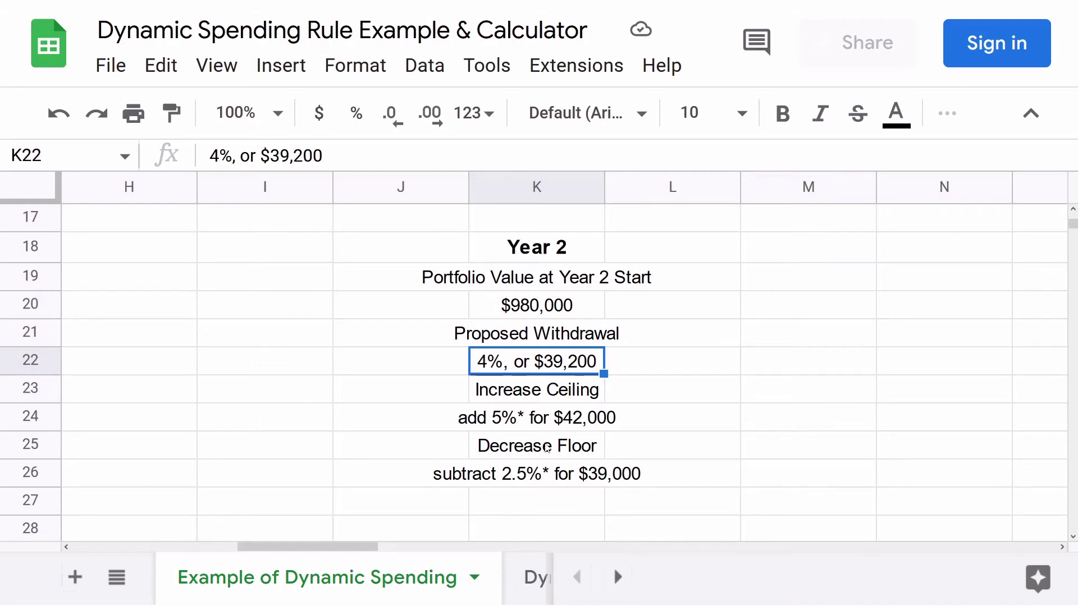
{"action": "key", "text": "Down"}
{"action": "key", "text": "Down"}
{"action": "key", "text": "Down"}
{"action": "key", "text": "Down"}
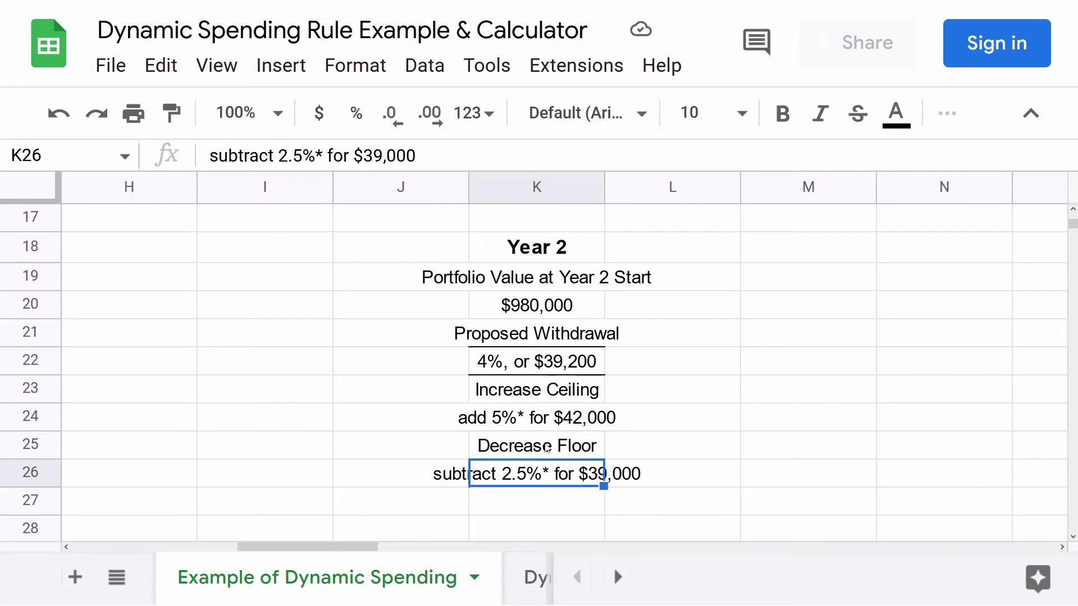
Step: Review the Year 2 entries between the portfolio value in K20 and the decrease floor in K26
{"action": "key", "text": "Right"}
{"action": "key", "text": "Left"}
{"action": "key", "text": "Up"}
{"action": "key", "text": "Up"}
{"action": "key", "text": "Up"}
{"action": "key", "text": "Up"}
{"action": "key", "text": "Up"}
{"action": "key", "text": "Down"}
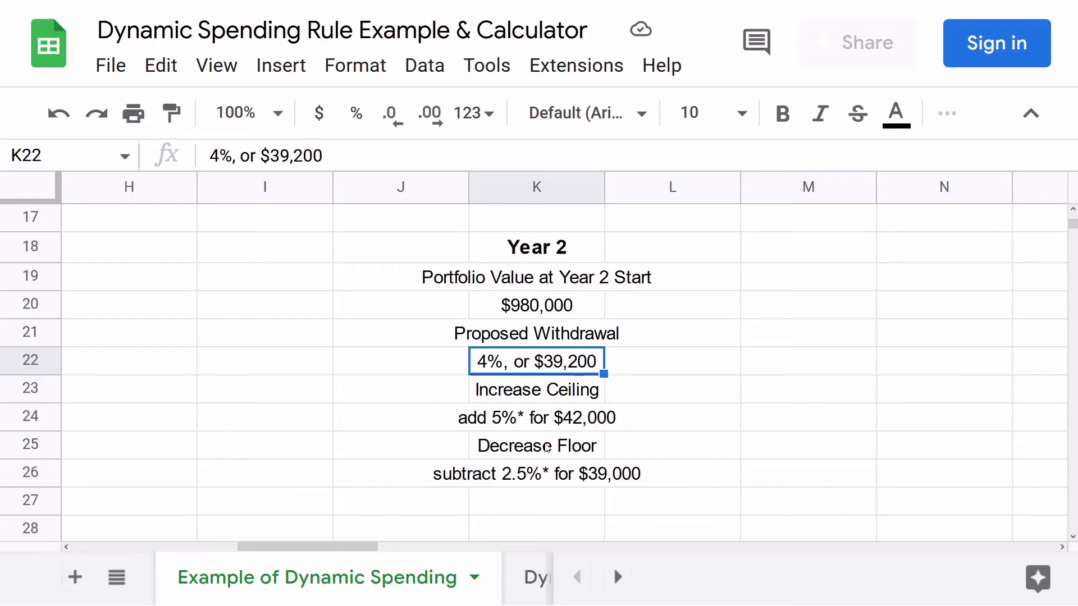
{"action": "key", "text": "Up"}
{"action": "key", "text": "Up"}
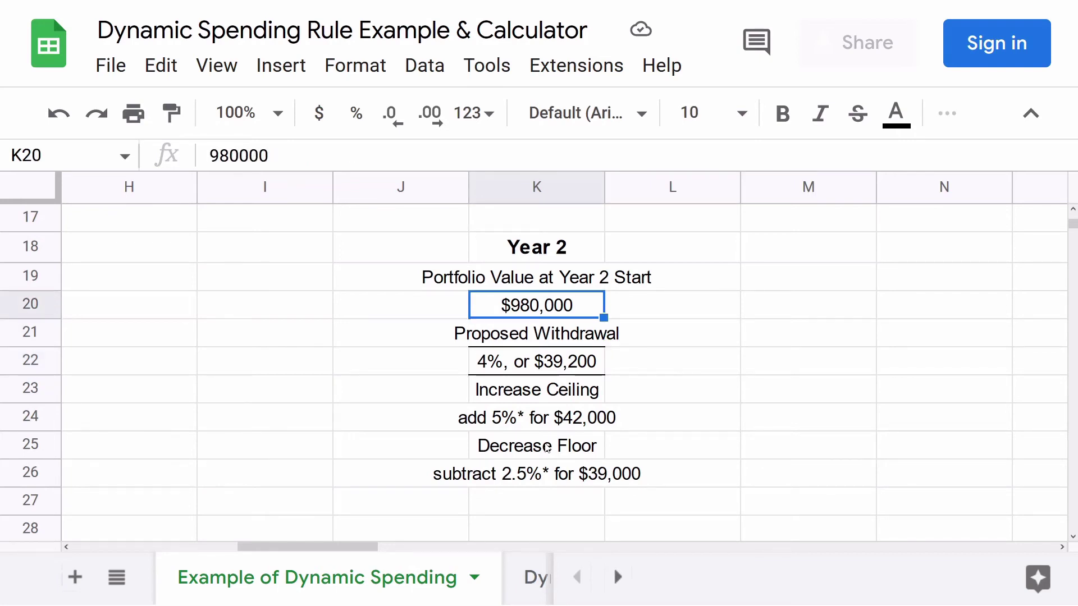
{"action": "key", "text": "Down"}
{"action": "key", "text": "Down"}
{"action": "key", "text": "Down"}
{"action": "key", "text": "Down"}
{"action": "key", "text": "Down"}
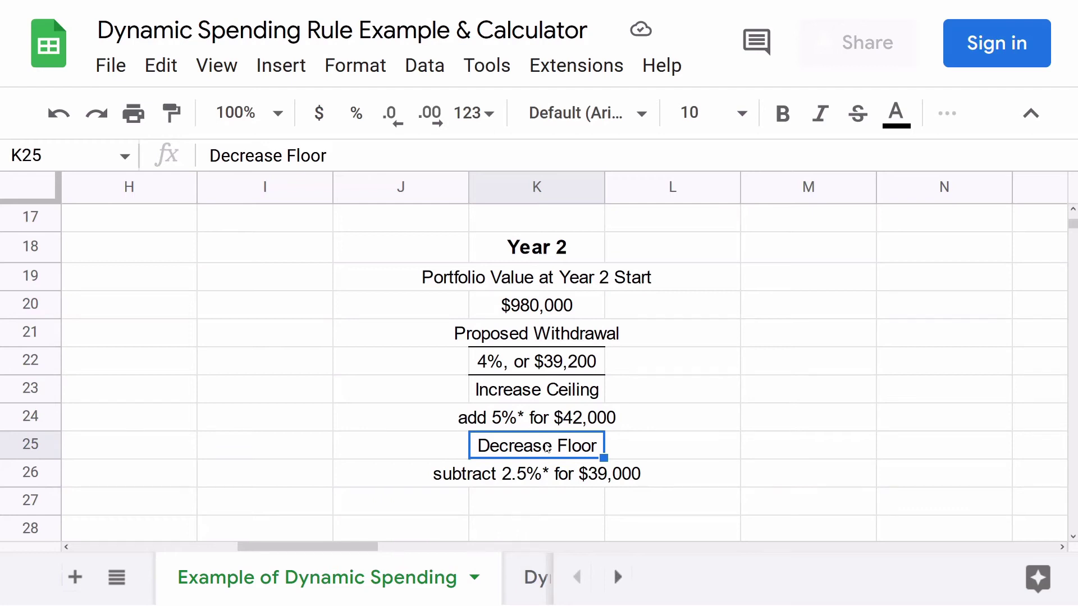
{"action": "key", "text": "Up"}
{"action": "key", "text": "Up"}
{"action": "key", "text": "Up"}
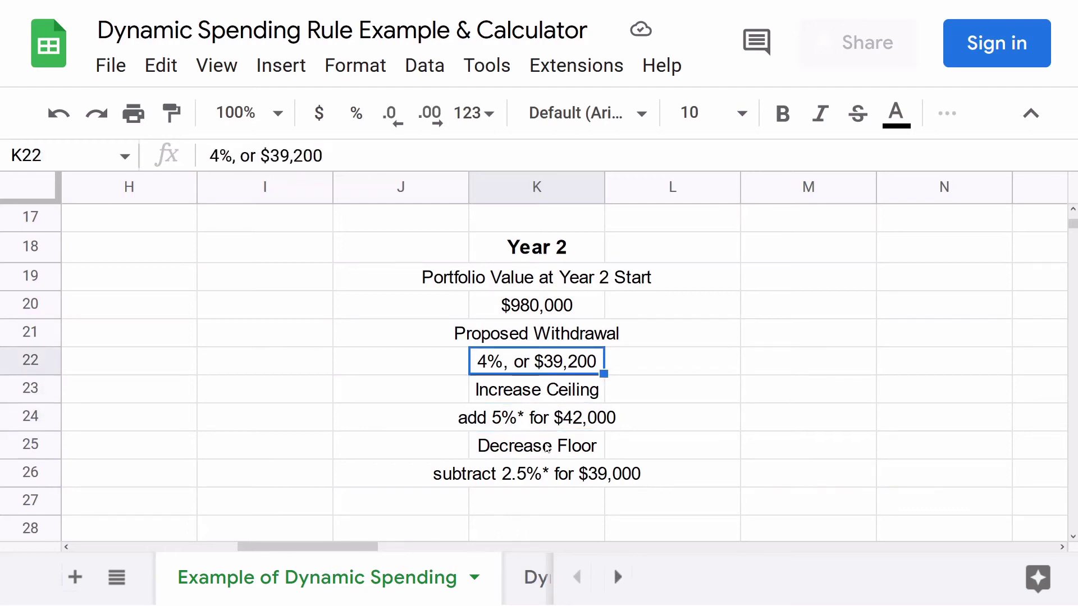
{"action": "key", "text": "Up"}
{"action": "key", "text": "Up"}
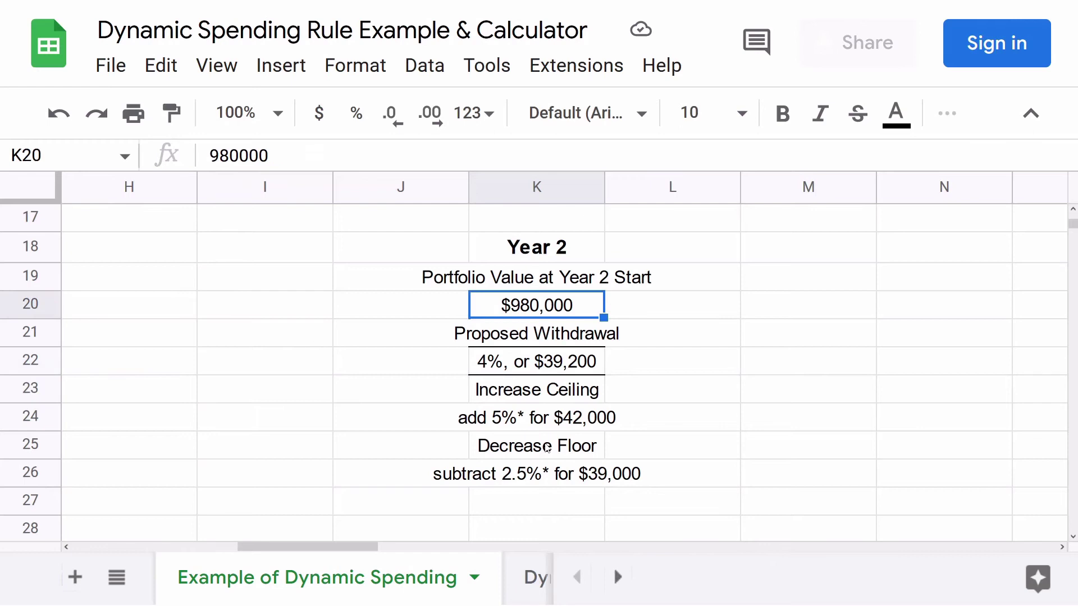
Step: Compare the decrease floor amount in K26 with the proposed withdrawal in K22
{"action": "key", "text": "Down"}
{"action": "key", "text": "Down"}
{"action": "key", "text": "Down"}
{"action": "key", "text": "Down"}
{"action": "key", "text": "Down"}
{"action": "key", "text": "Down"}
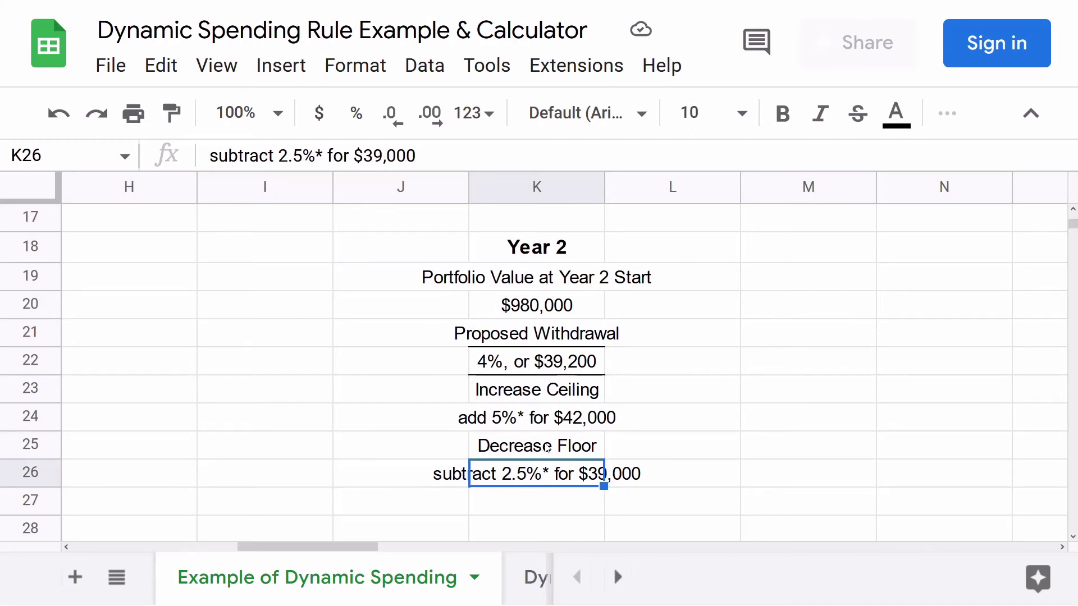
{"action": "key", "text": "Up"}
{"action": "key", "text": "Up"}
{"action": "key", "text": "Up"}
{"action": "key", "text": "Up"}
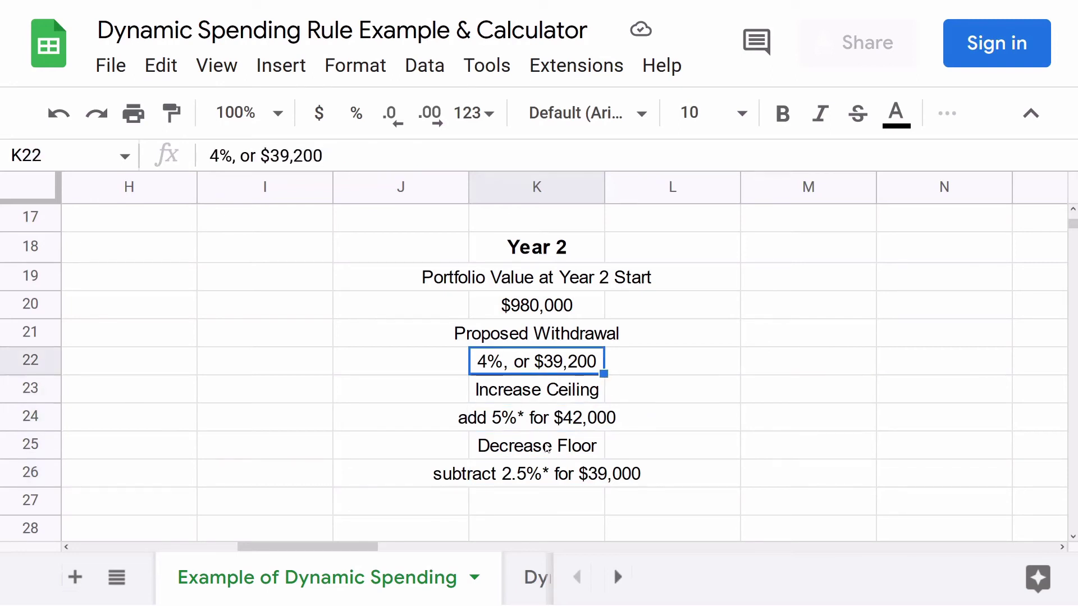
{"action": "key", "text": "Down"}
{"action": "key", "text": "Down"}
{"action": "key", "text": "Down"}
{"action": "key", "text": "Down"}
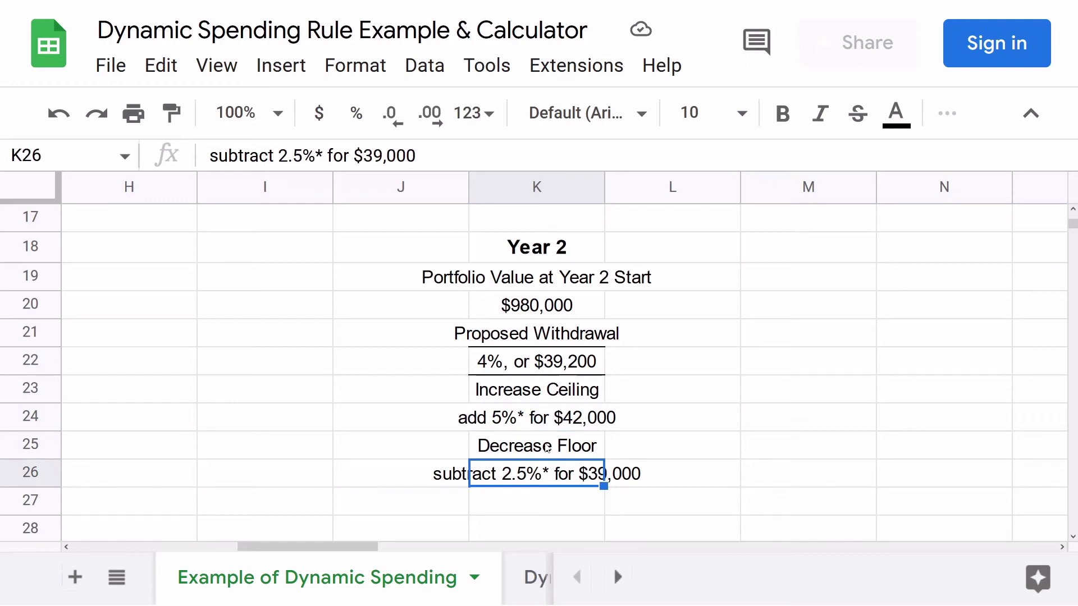
{"action": "key", "text": "Up"}
{"action": "key", "text": "Up"}
{"action": "key", "text": "Up"}
{"action": "key", "text": "Up"}
{"action": "key", "text": "Up"}
{"action": "key", "text": "Down"}
{"action": "key", "text": "Up"}
{"action": "key", "text": "Up"}
{"action": "key", "text": "Down"}
{"action": "key", "text": "Down"}
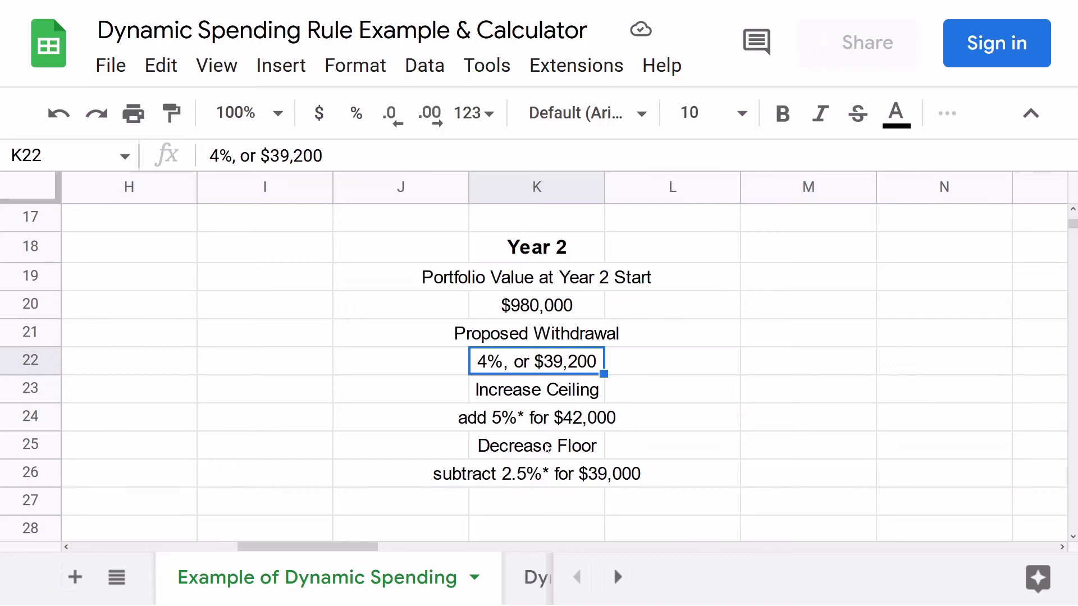
Step: Examine the portfolio value, proposed withdrawal and increase ceiling in the $1,100,000 Year 2 scenario
{"action": "left_click", "coordinate": [557, 255]}
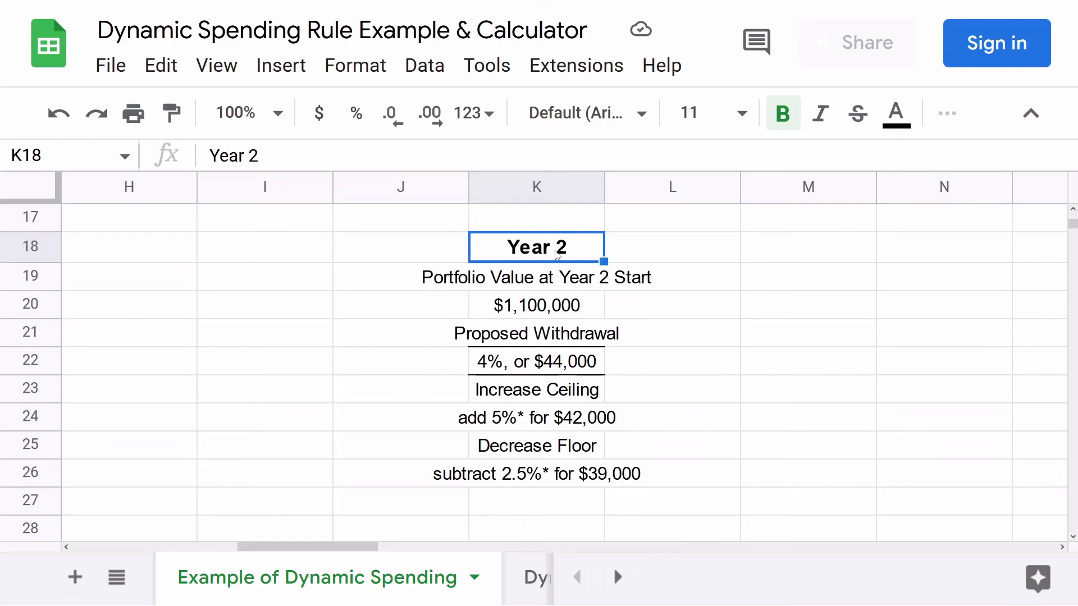
{"action": "key", "text": "Down"}
{"action": "key", "text": "Down"}
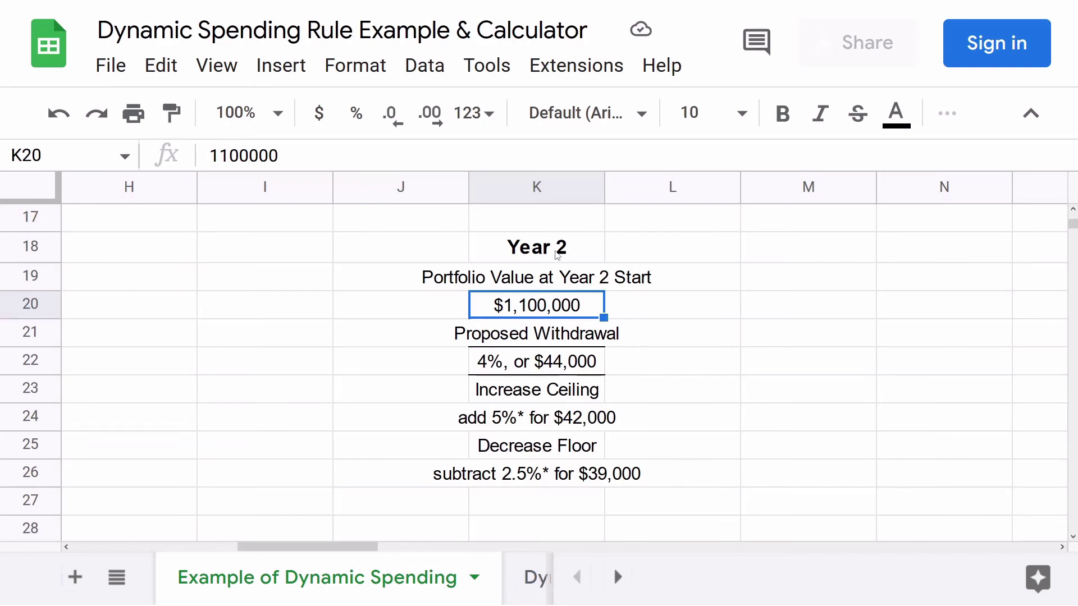
{"action": "key", "text": "Down"}
{"action": "key", "text": "Down"}
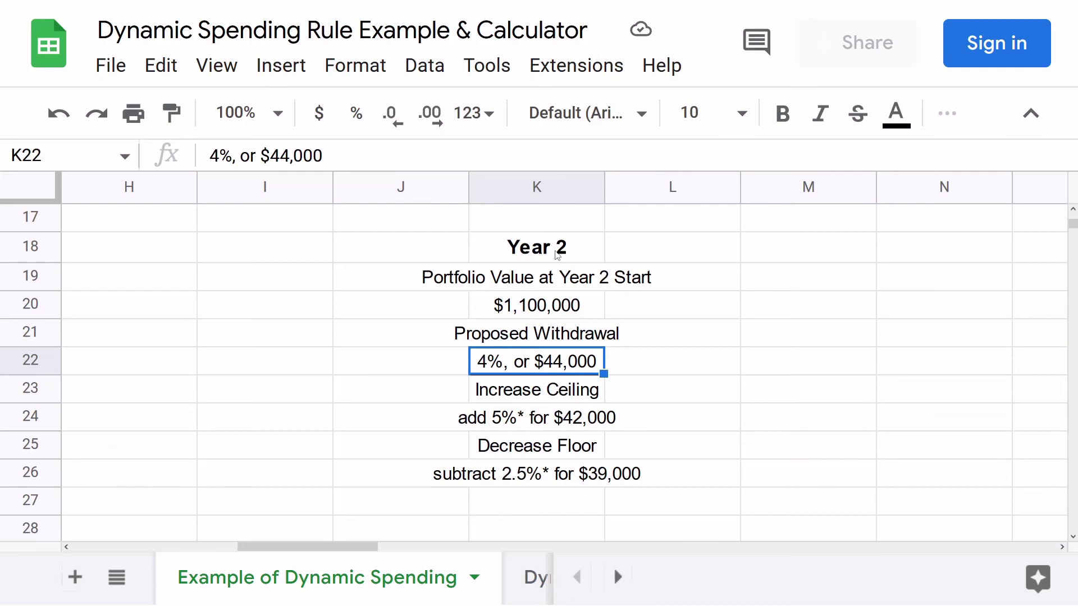
{"action": "key", "text": "Down"}
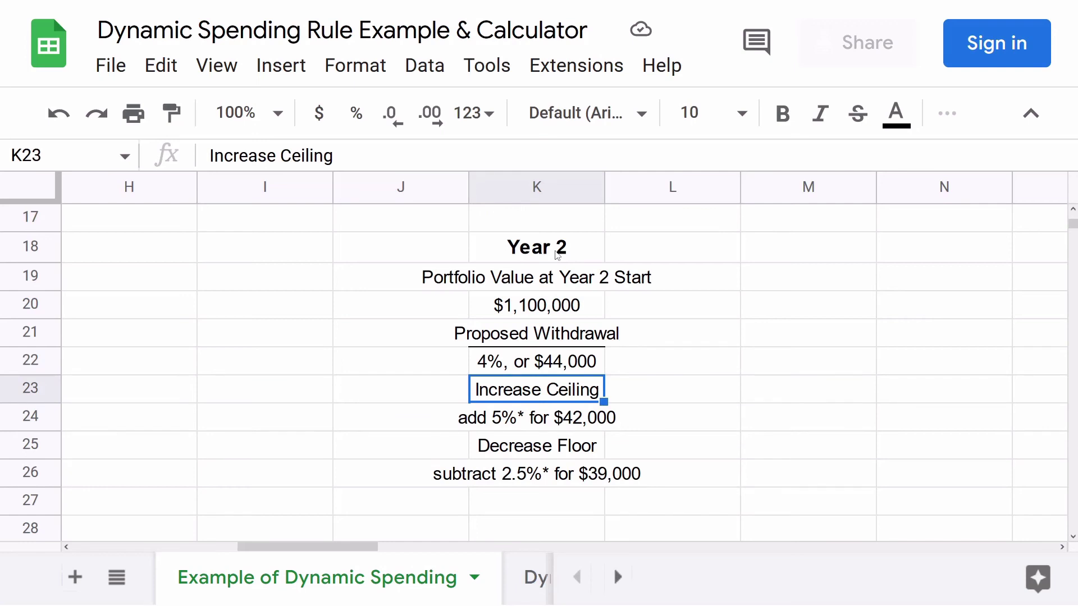
{"action": "key", "text": "Down"}
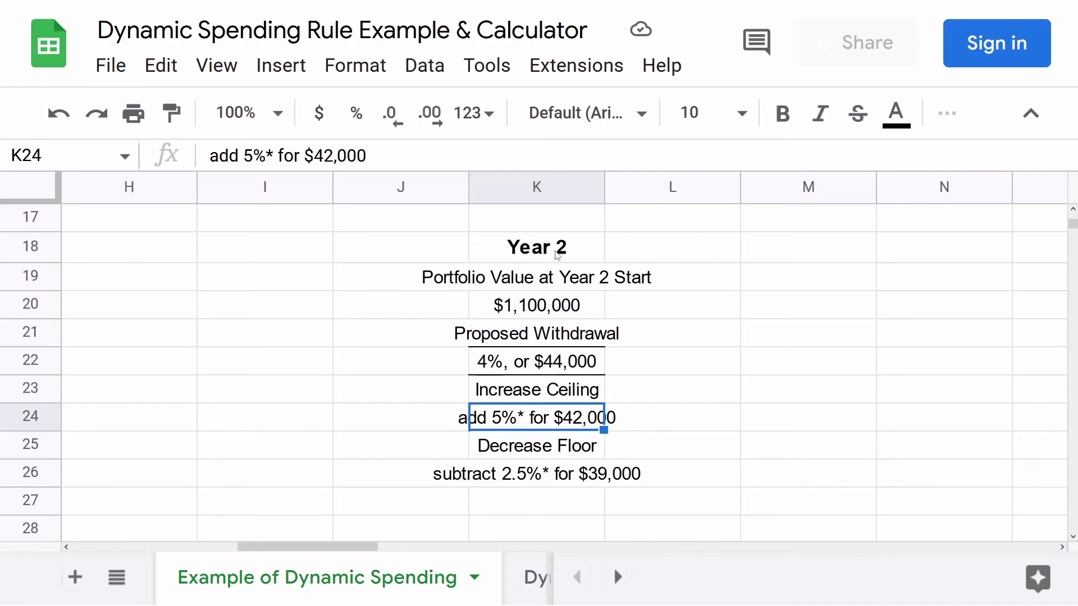
Step: Compare the proposed withdrawal in K22 with the increase ceiling amount in K24
{"action": "key", "text": "Up"}
{"action": "key", "text": "Up"}
{"action": "key", "text": "Down"}
{"action": "key", "text": "Down"}
{"action": "key", "text": "Down"}
{"action": "key", "text": "Up"}
{"action": "key", "text": "Up"}
{"action": "key", "text": "Up"}
{"action": "key", "text": "Down"}
{"action": "key", "text": "Down"}
{"action": "key", "text": "Up"}
{"action": "key", "text": "Up"}
{"action": "key", "text": "Down"}
{"action": "key", "text": "Down"}
{"action": "key", "text": "Up"}
{"action": "key", "text": "Up"}
{"action": "key", "text": "Up"}
{"action": "key", "text": "Up"}
{"action": "key", "text": "Down"}
{"action": "key", "text": "Down"}
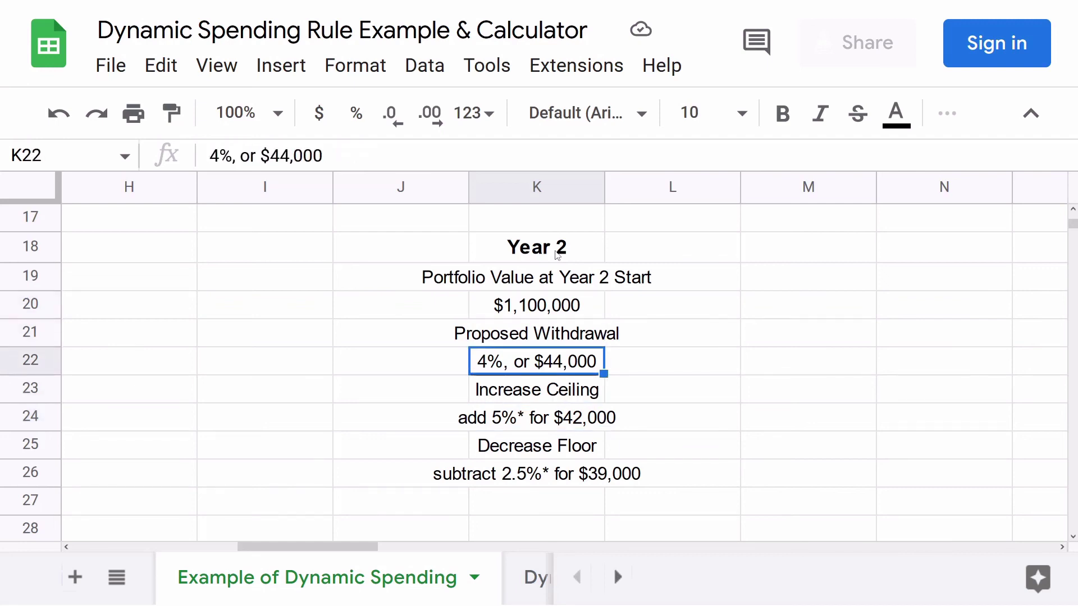
Step: Check the portfolio value and proposed withdrawal against both the increase ceiling and the decrease floor amounts
{"action": "key", "text": "Up"}
{"action": "key", "text": "Up"}
{"action": "key", "text": "Down"}
{"action": "key", "text": "Down"}
{"action": "key", "text": "Down"}
{"action": "key", "text": "Down"}
{"action": "key", "text": "Up"}
{"action": "key", "text": "Down"}
{"action": "key", "text": "Down"}
{"action": "key", "text": "Down"}
{"action": "key", "text": "Up"}
{"action": "key", "text": "Up"}
{"action": "key", "text": "Up"}
{"action": "key", "text": "Up"}
{"action": "key", "text": "Down"}
{"action": "key", "text": "Down"}
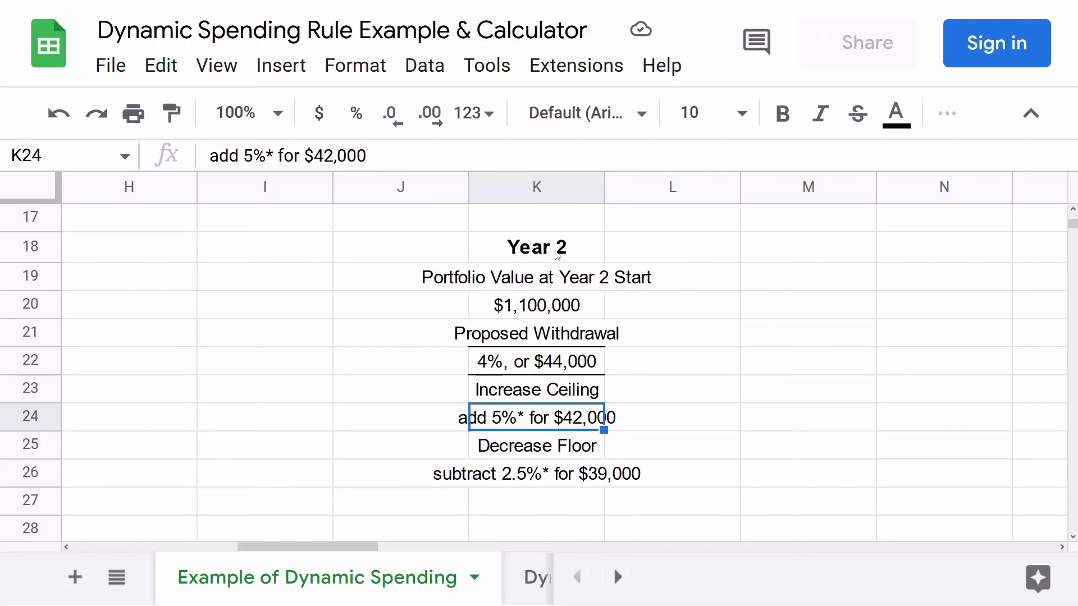
Step: Review the Year 2 scenario again from the portfolio value to the ceiling, ending on the proposed withdrawal in K22
{"action": "key", "text": "Up"}
{"action": "key", "text": "Up"}
{"action": "key", "text": "Up"}
{"action": "key", "text": "Up"}
{"action": "key", "text": "Down"}
{"action": "key", "text": "Down"}
{"action": "key", "text": "Down"}
{"action": "key", "text": "Down"}
{"action": "key", "text": "Down"}
{"action": "key", "text": "Up"}
{"action": "key", "text": "Up"}
{"action": "key", "text": "Up"}
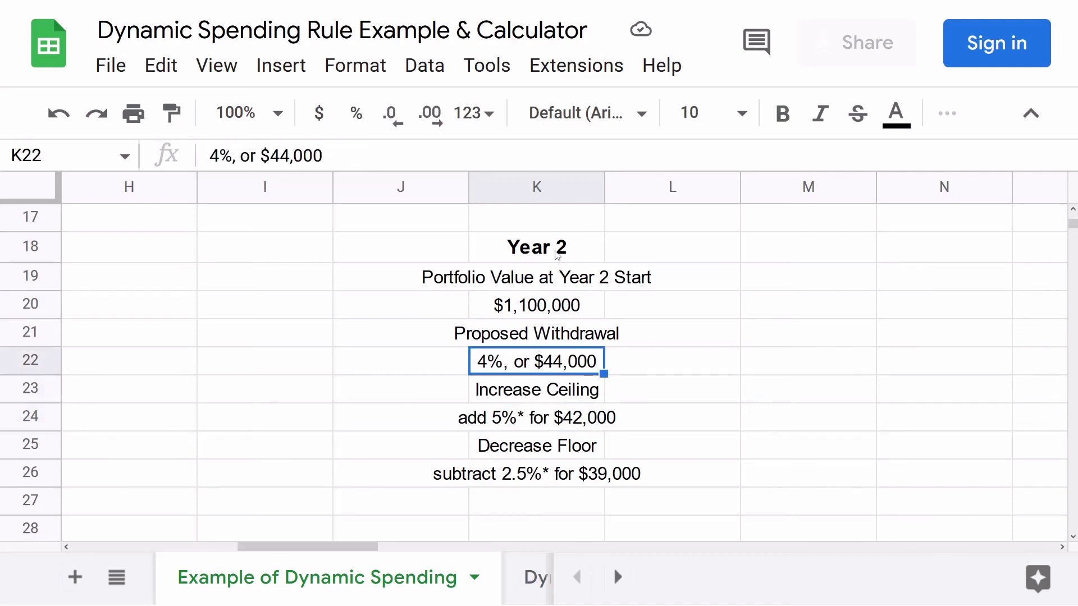